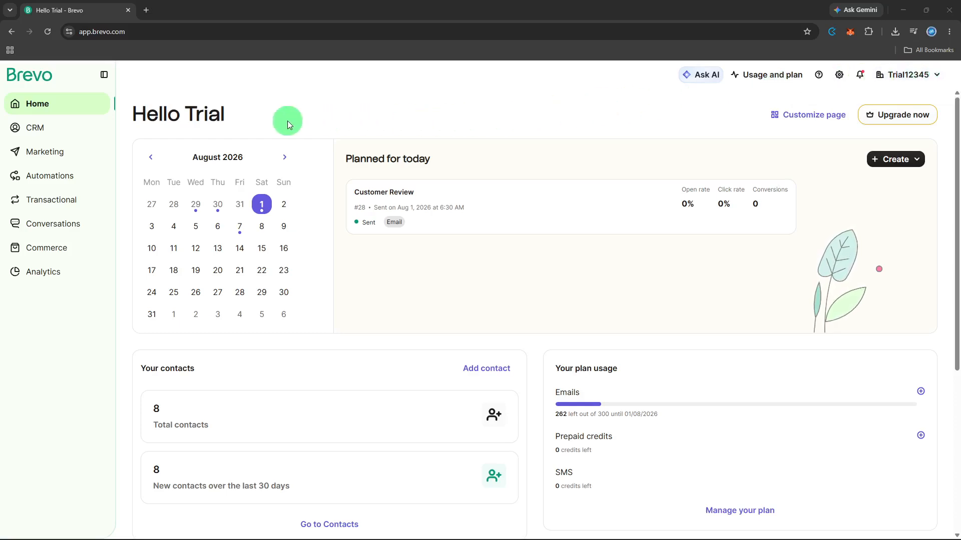
- Create a new automation workflow from scratch and add an Anniversary trigger to its canvas
click(38, 171)
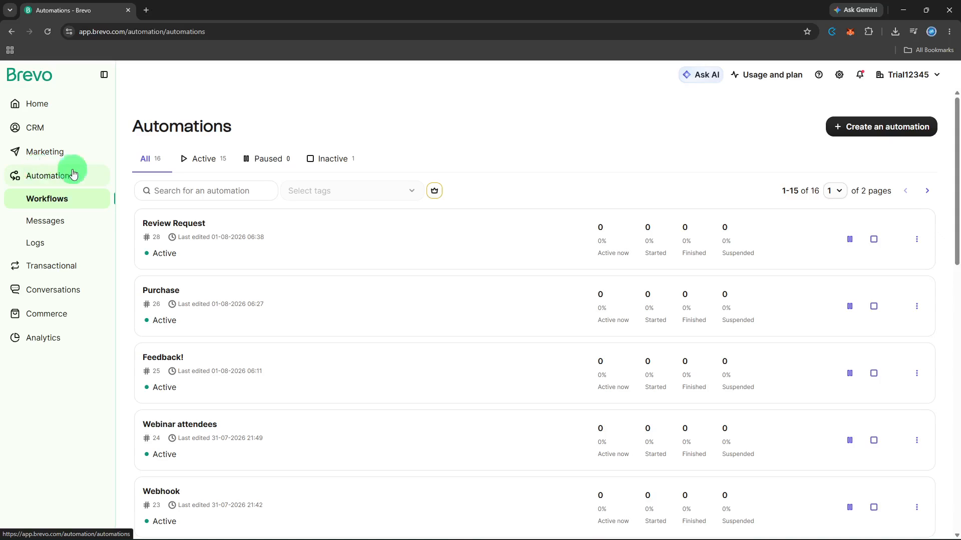
click(835, 132)
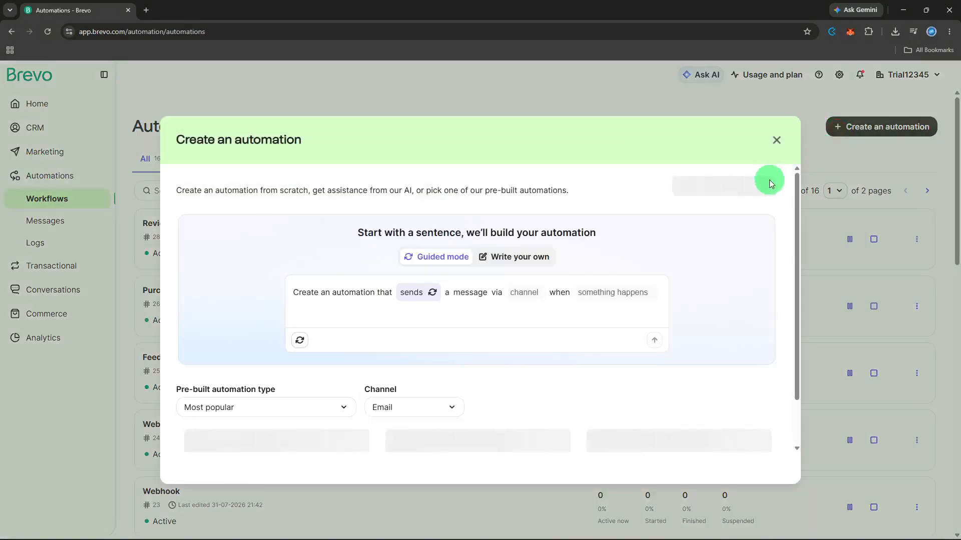
click(767, 184)
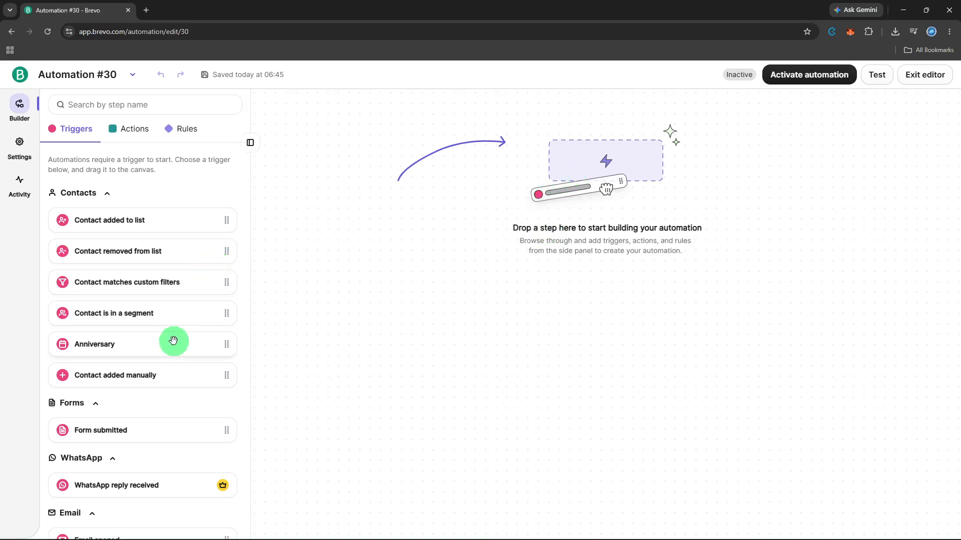
drag(173, 341, 543, 206)
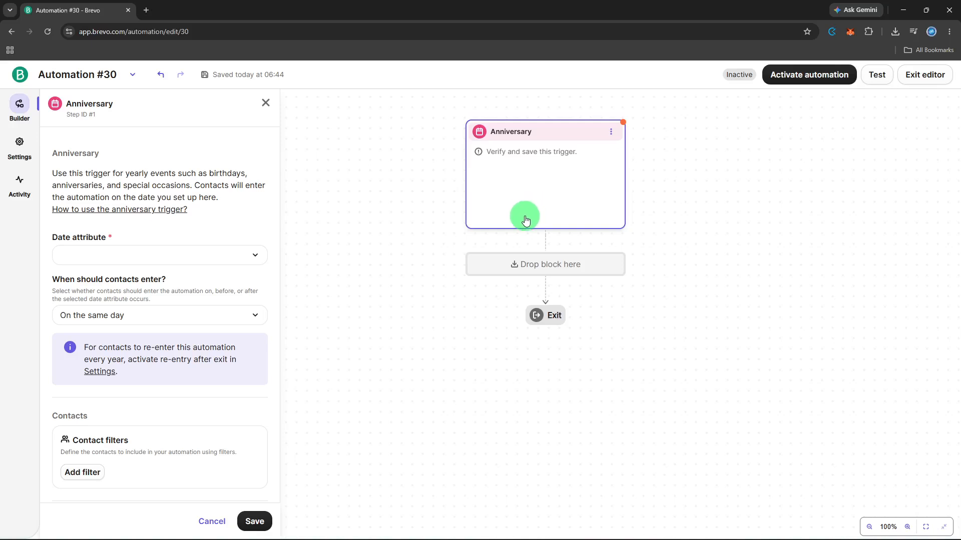
- Configure the Anniversary trigger to let contacts enter 3 days before the SUBSCRIPTION date attribute occurs, and save it
click(242, 257)
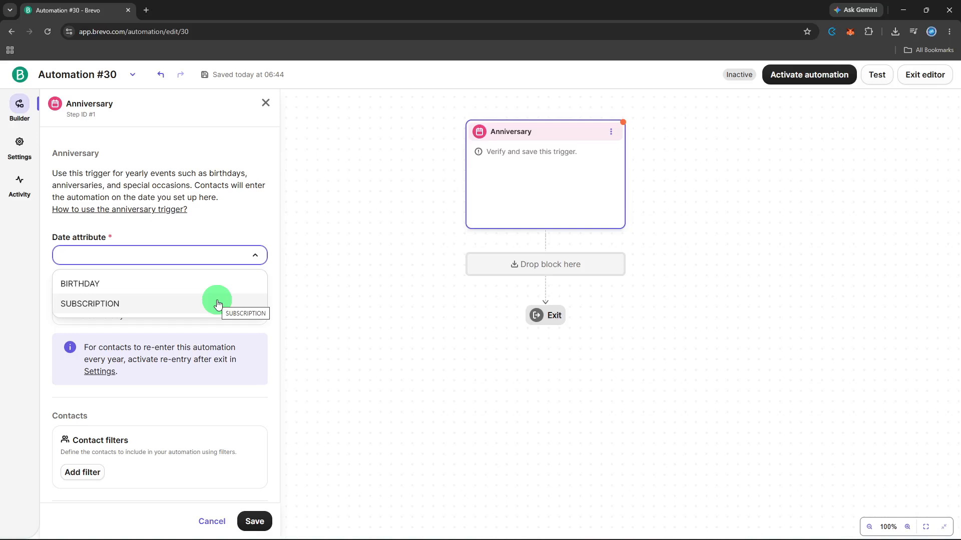
click(217, 303)
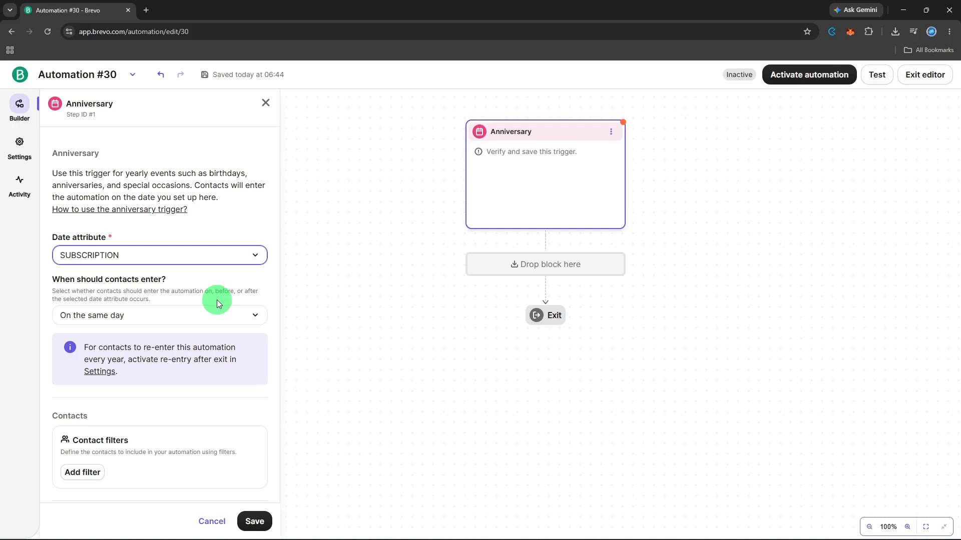
click(218, 312)
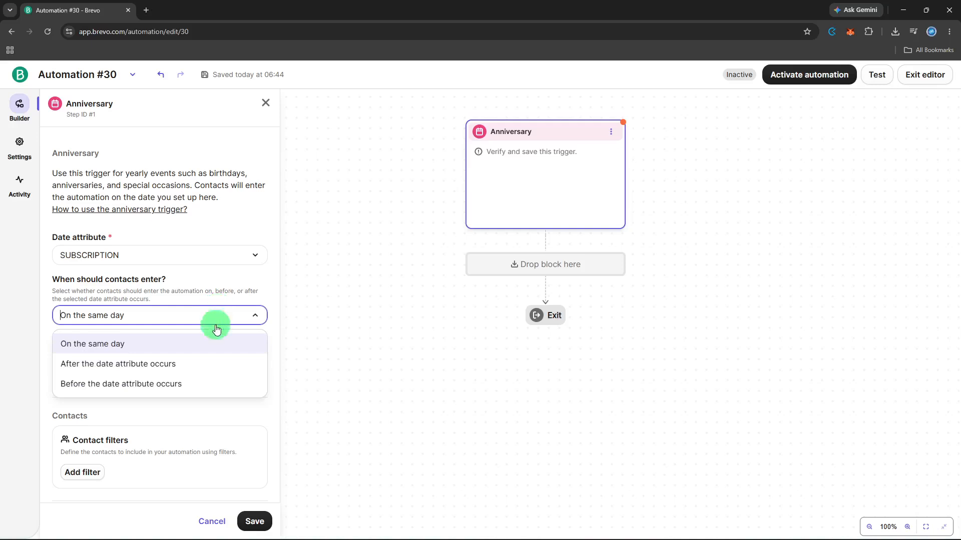
click(182, 386)
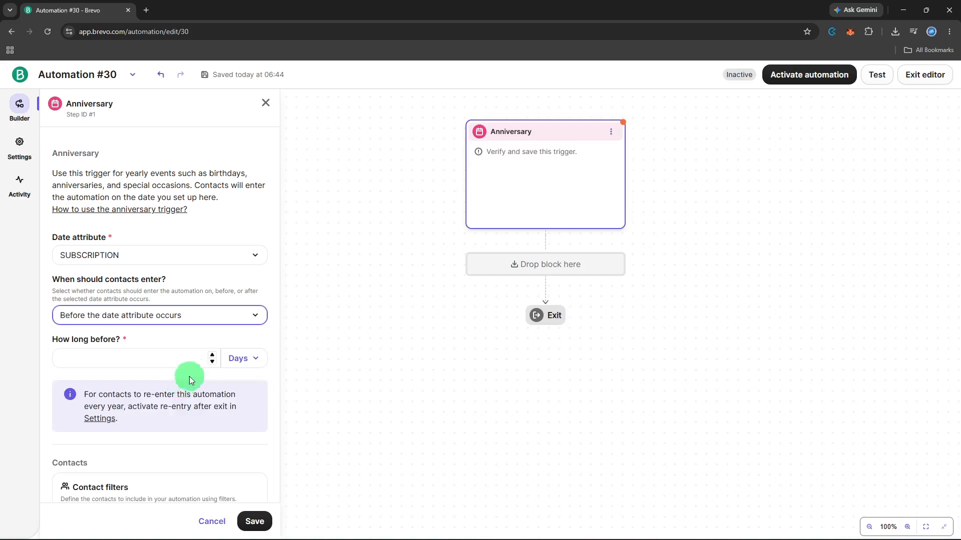
click(212, 359)
text(3)
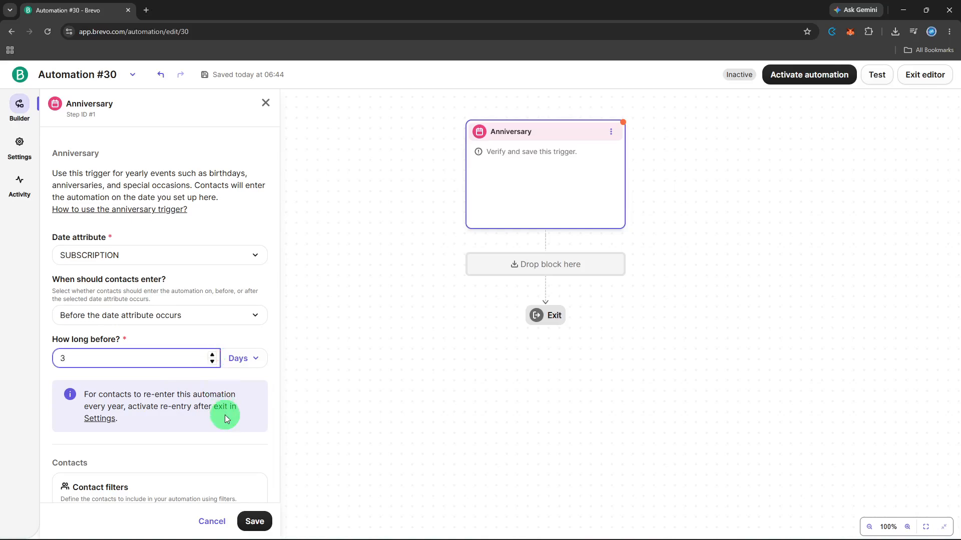
scroll(224, 415, down, 1)
scroll(224, 415, down, 1)
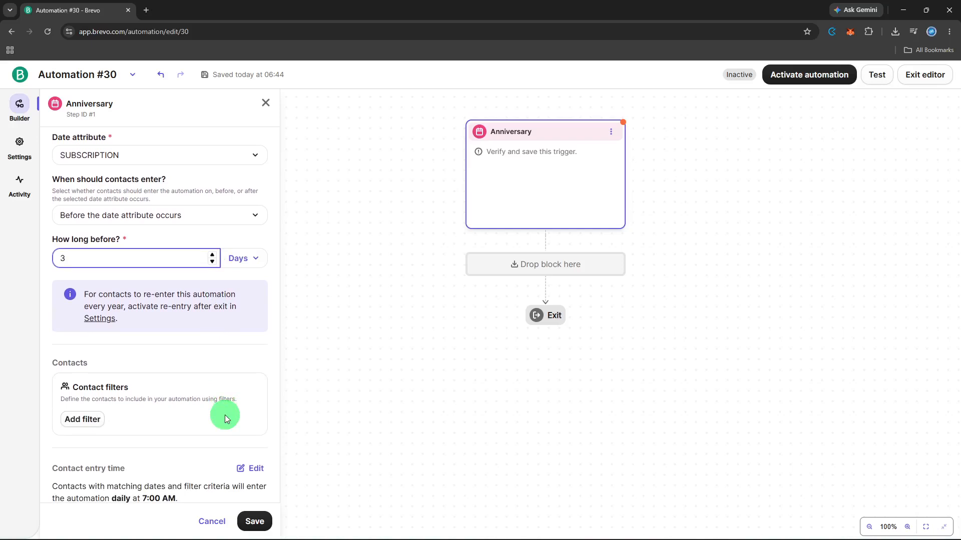
scroll(224, 415, down, 1)
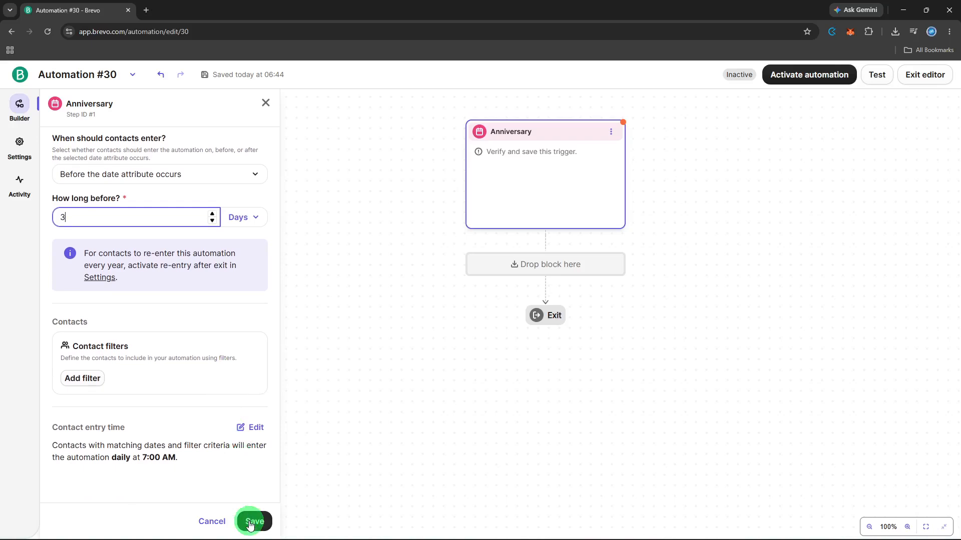
click(250, 523)
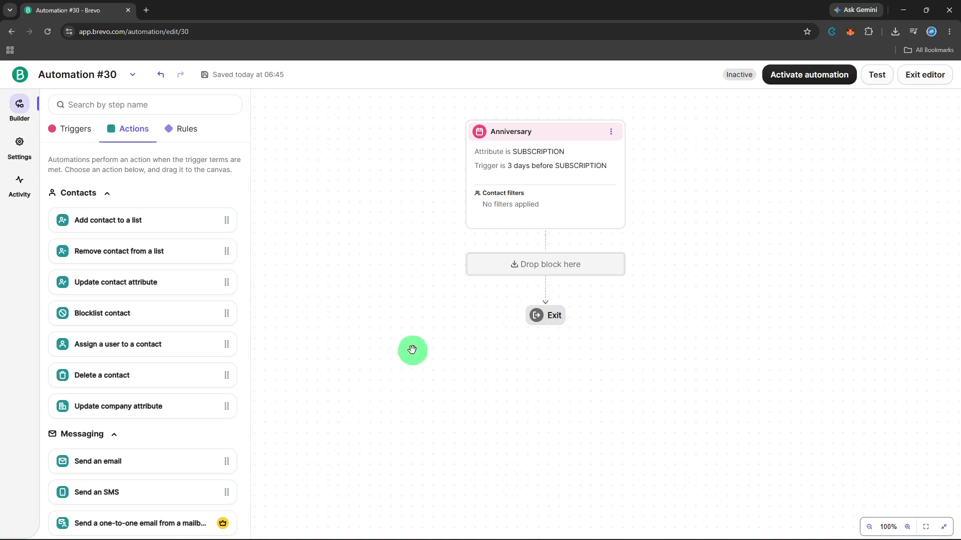
- Add a Send an email action after the trigger, using a new message based on the saved Renewal Reminder template, and save it
click(496, 278)
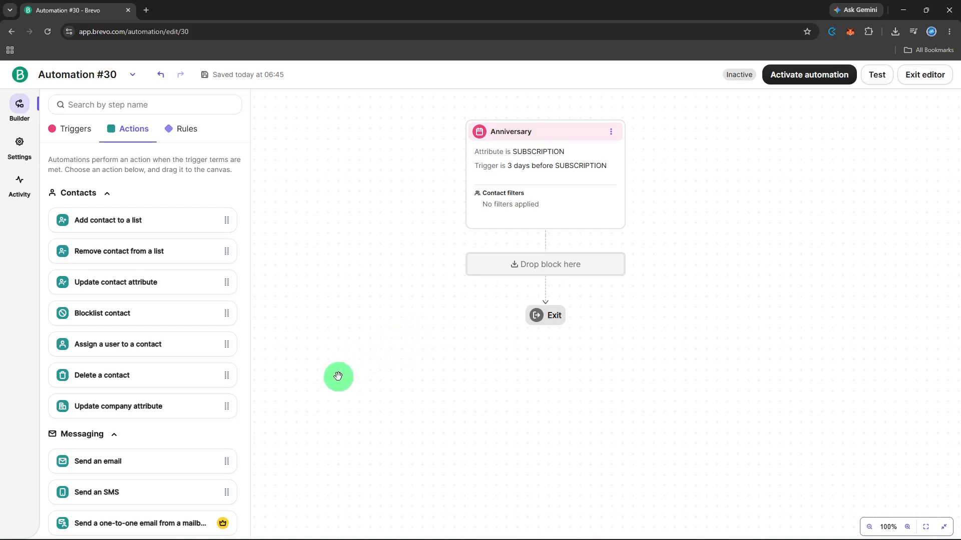
drag(145, 465, 517, 269)
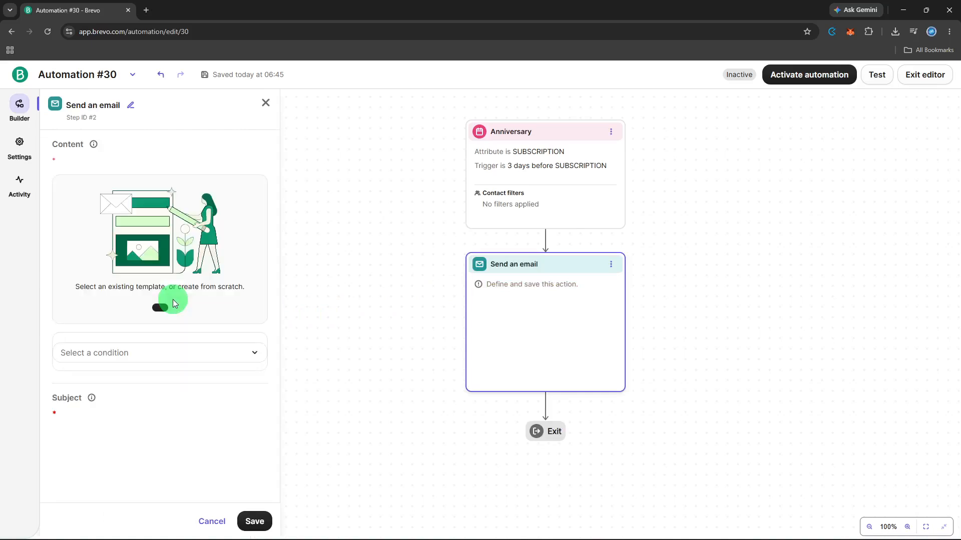
click(146, 315)
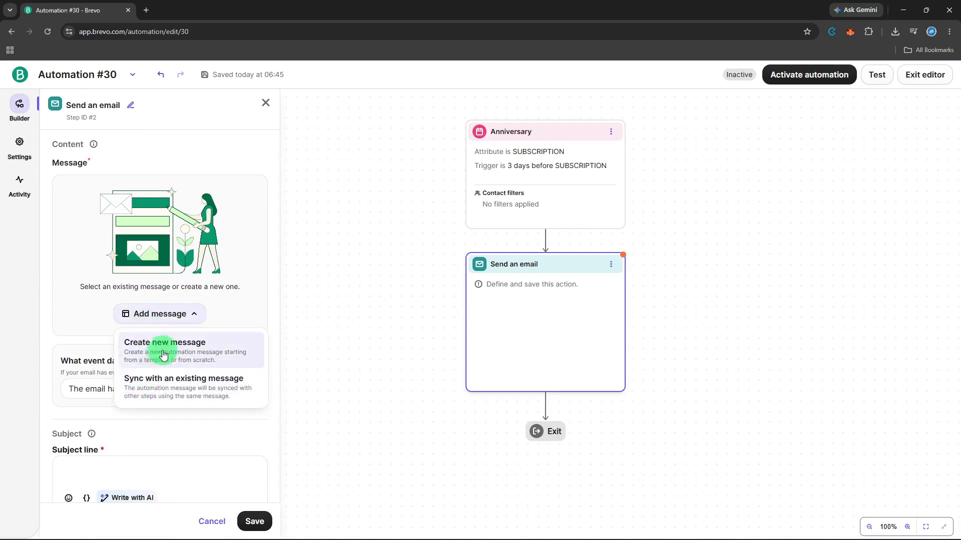
click(163, 354)
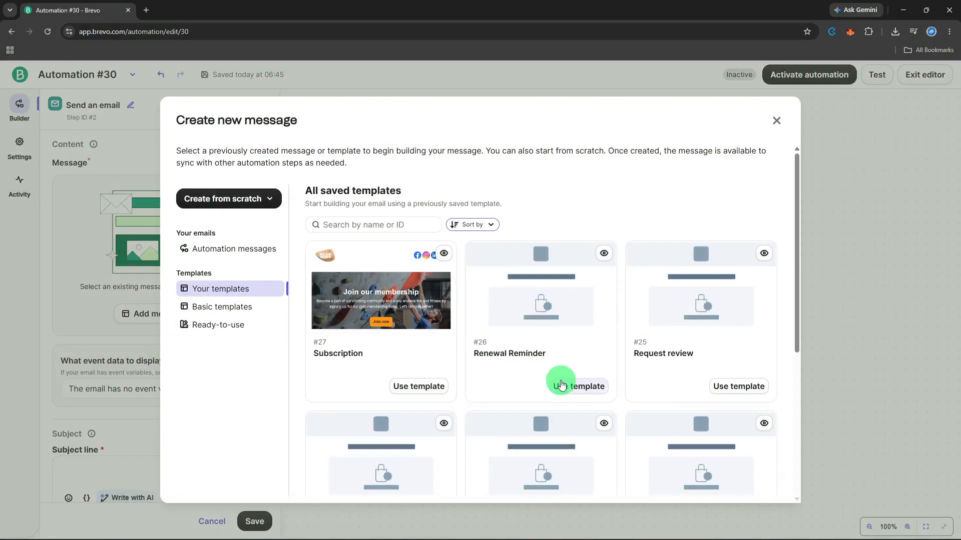
click(560, 384)
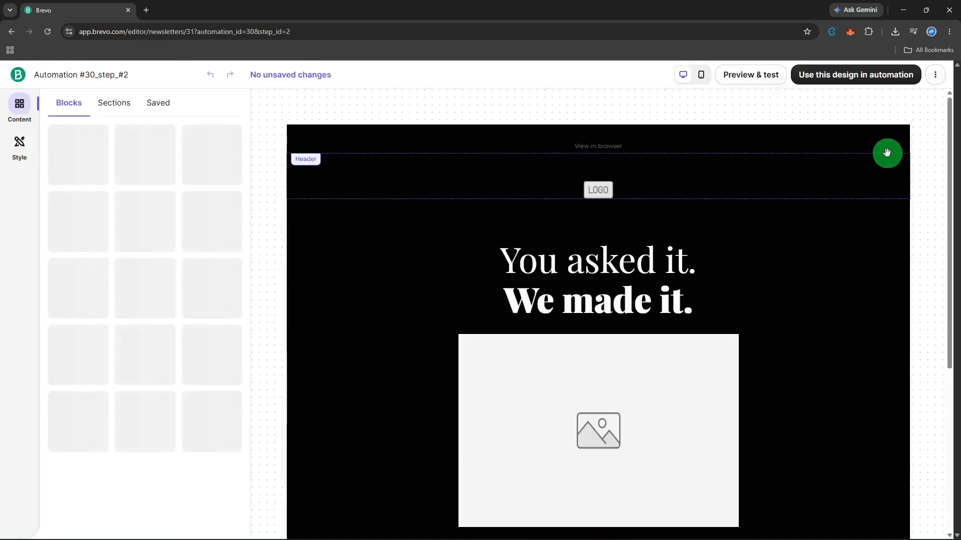
click(862, 70)
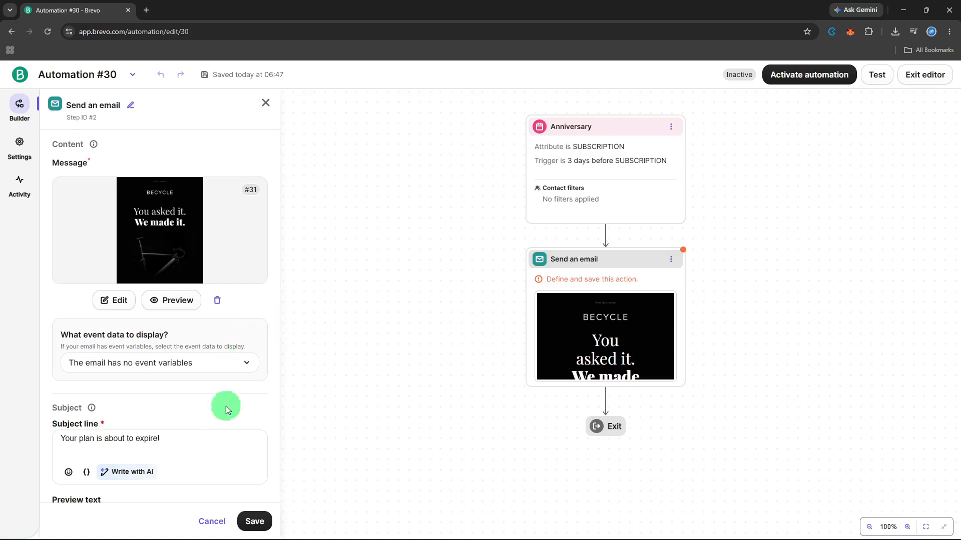
click(243, 519)
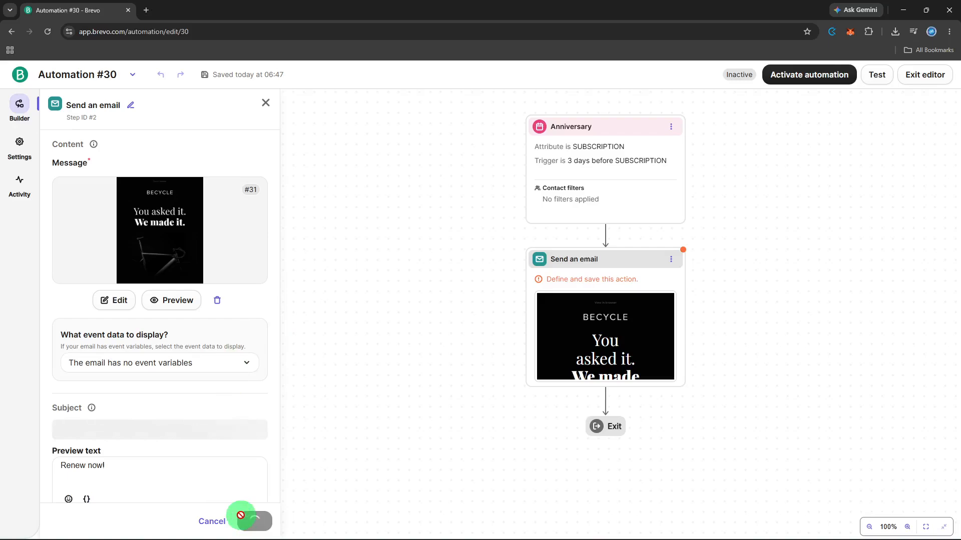
scroll(214, 419, down, 2)
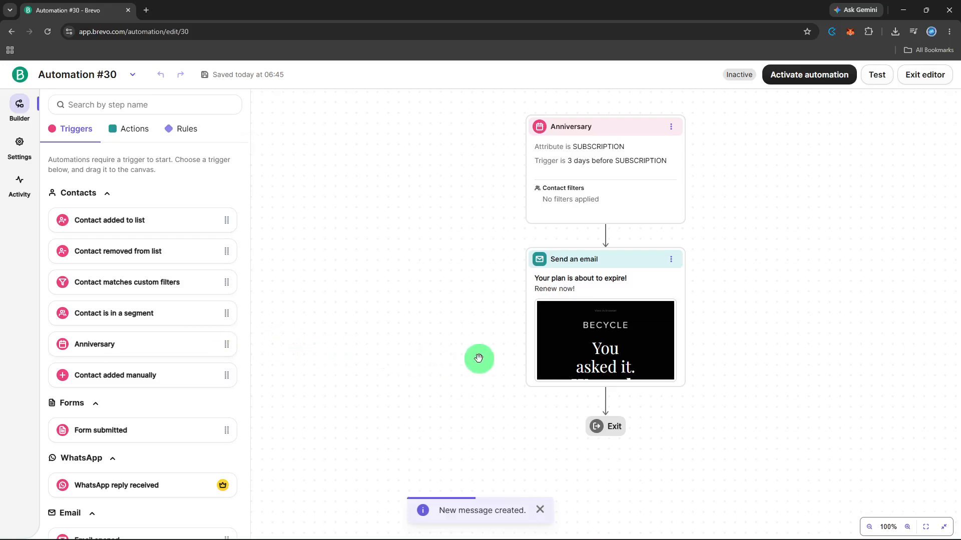
- Send a test of the automation's messages to an existing contact found by name, and close the test
click(867, 84)
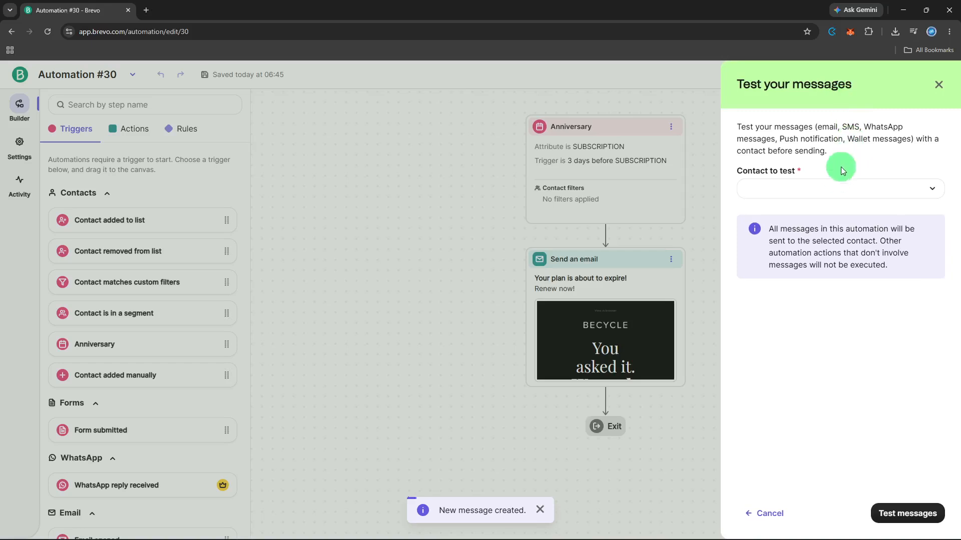
click(832, 188)
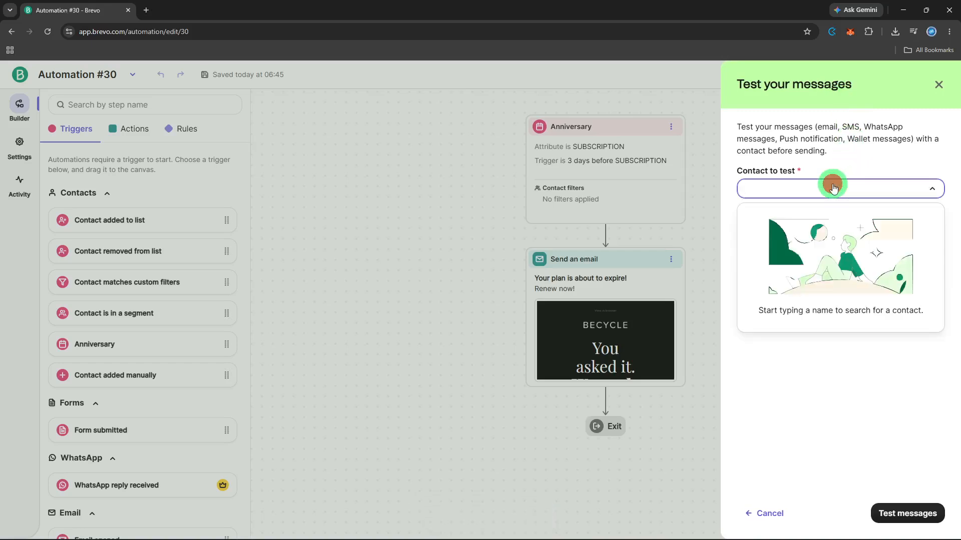
text(sa)
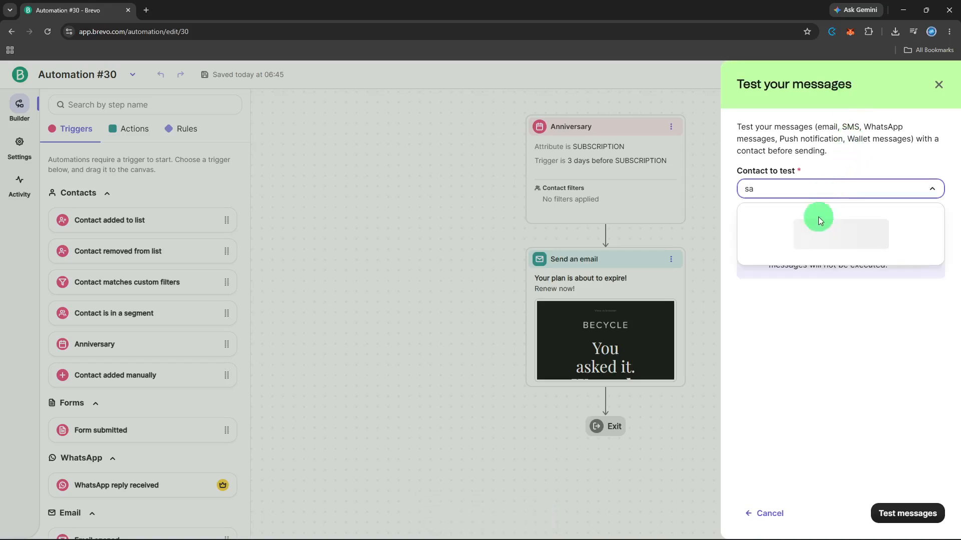
click(818, 226)
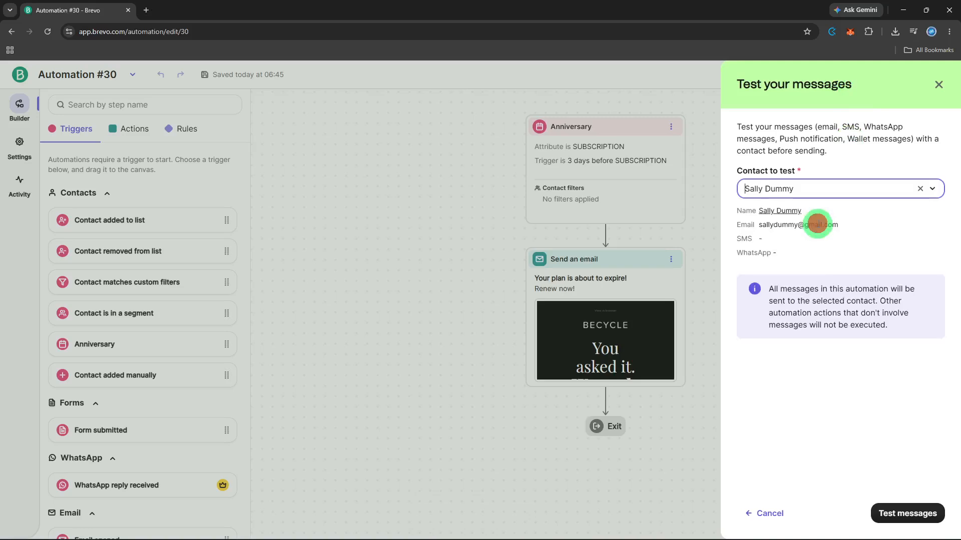
click(901, 513)
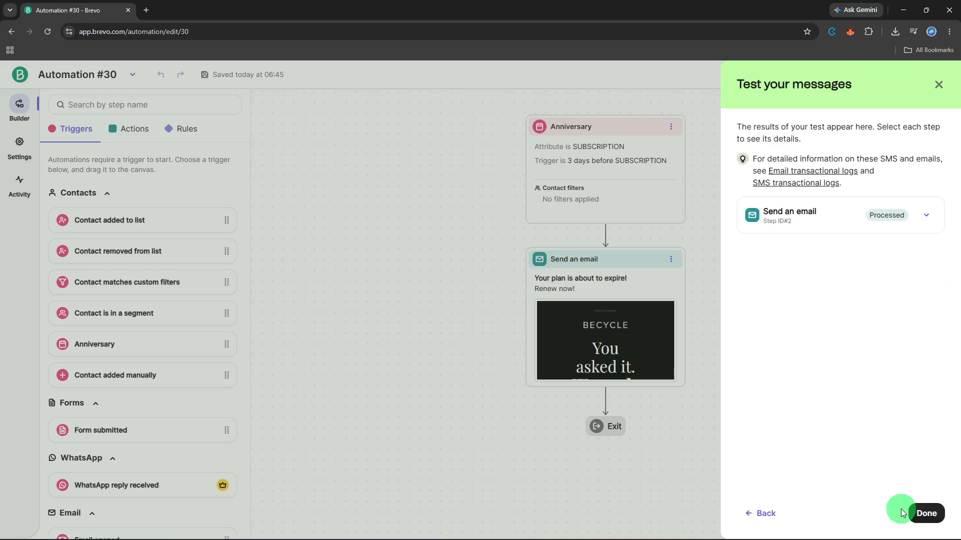
click(928, 517)
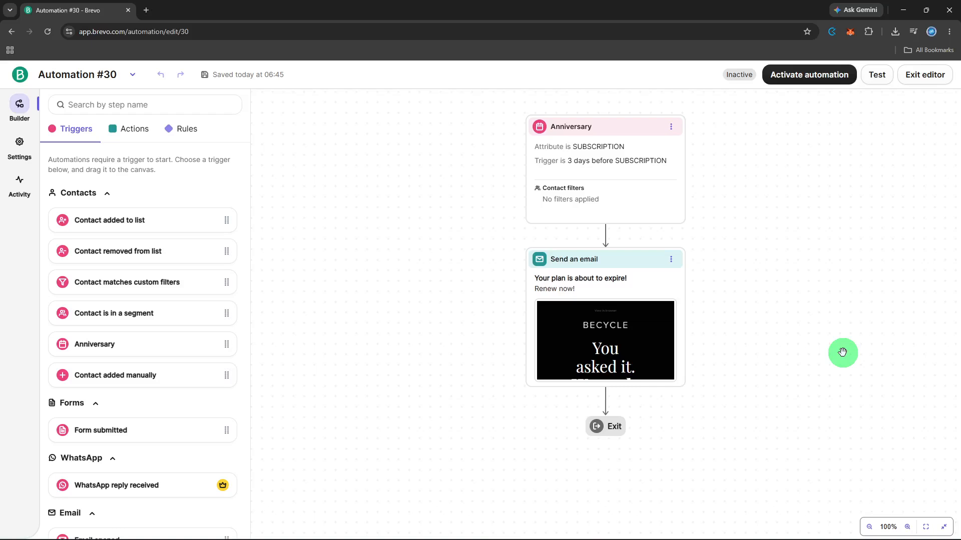
- Rename the automation to Renewal and activate it with contact re-entry after exit left off
click(108, 76)
double_click(109, 75)
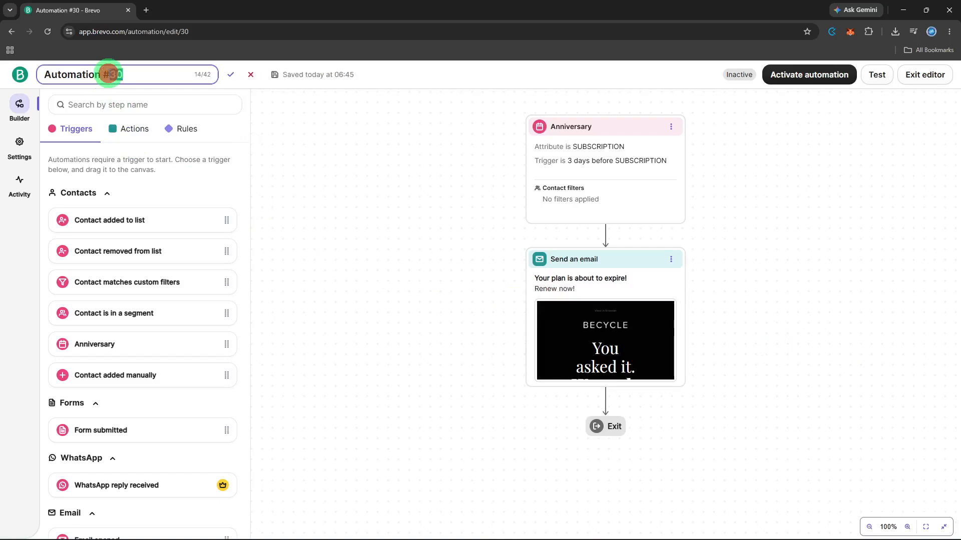
click(109, 75)
key(BackSpace)
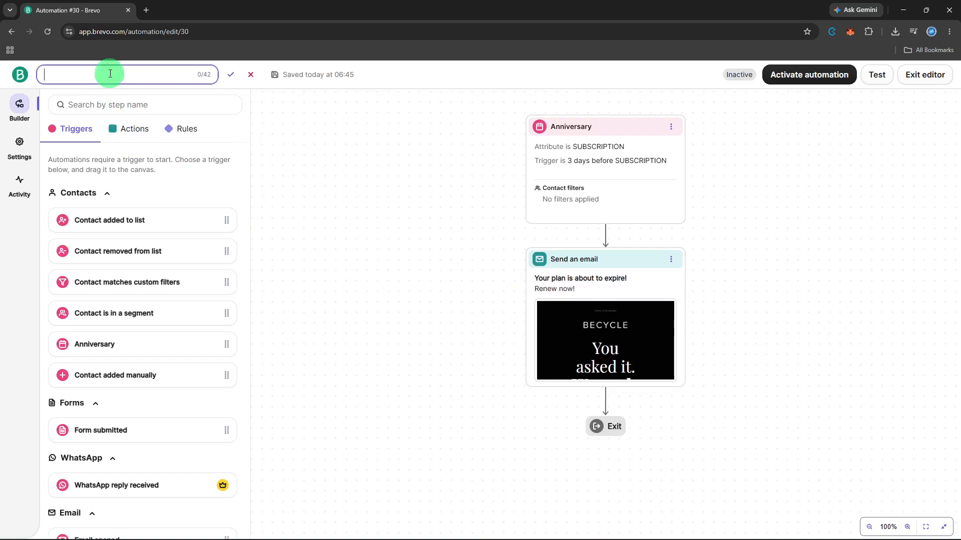
text(Renewal)
click(230, 78)
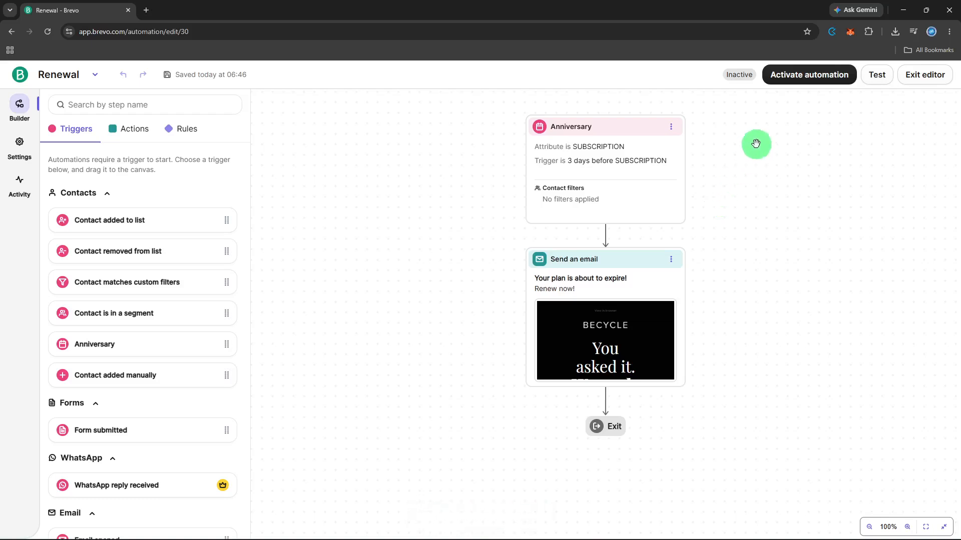
click(786, 79)
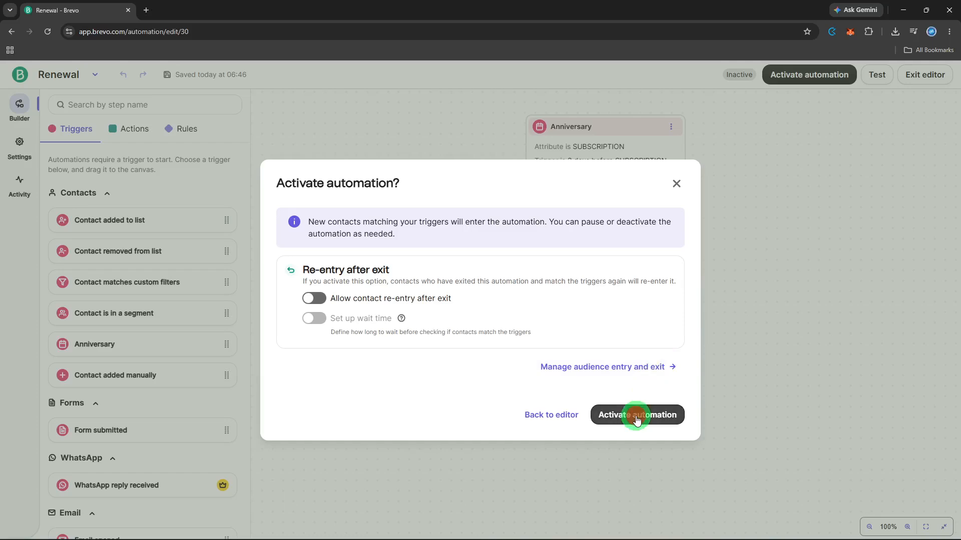
click(637, 417)
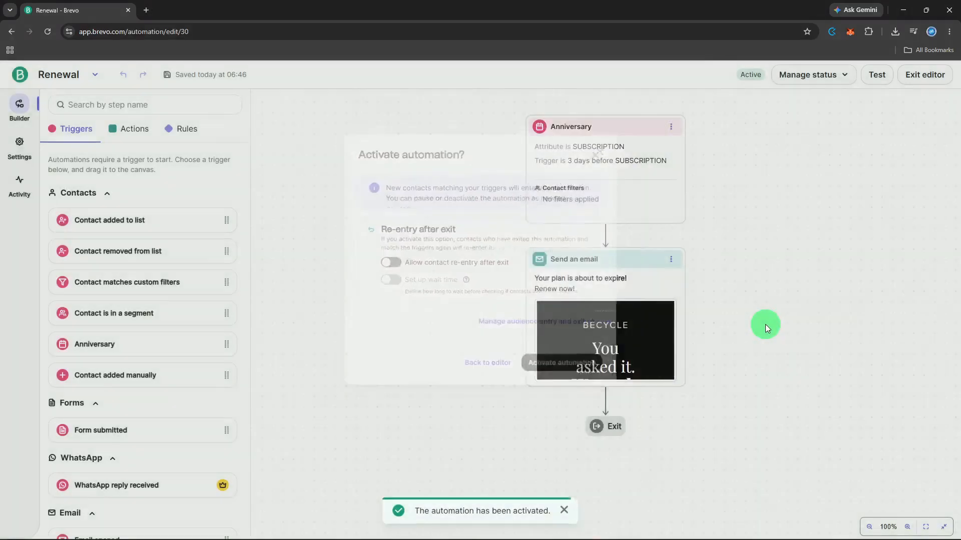